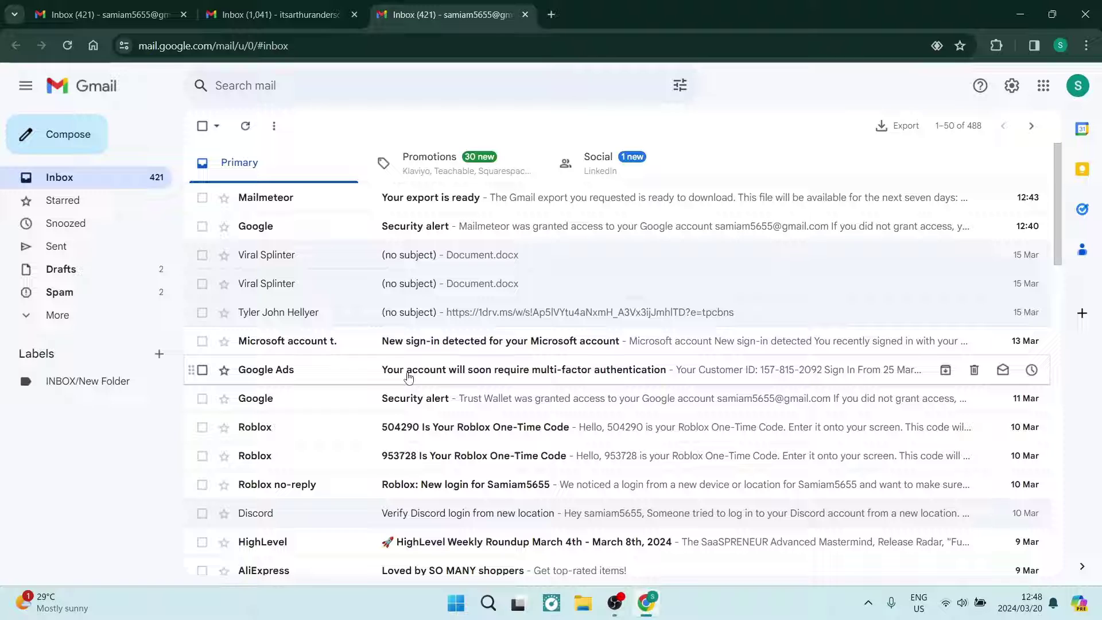
pyautogui.scroll(-1, 413, 387)
pyautogui.scroll(-2, 417, 392)
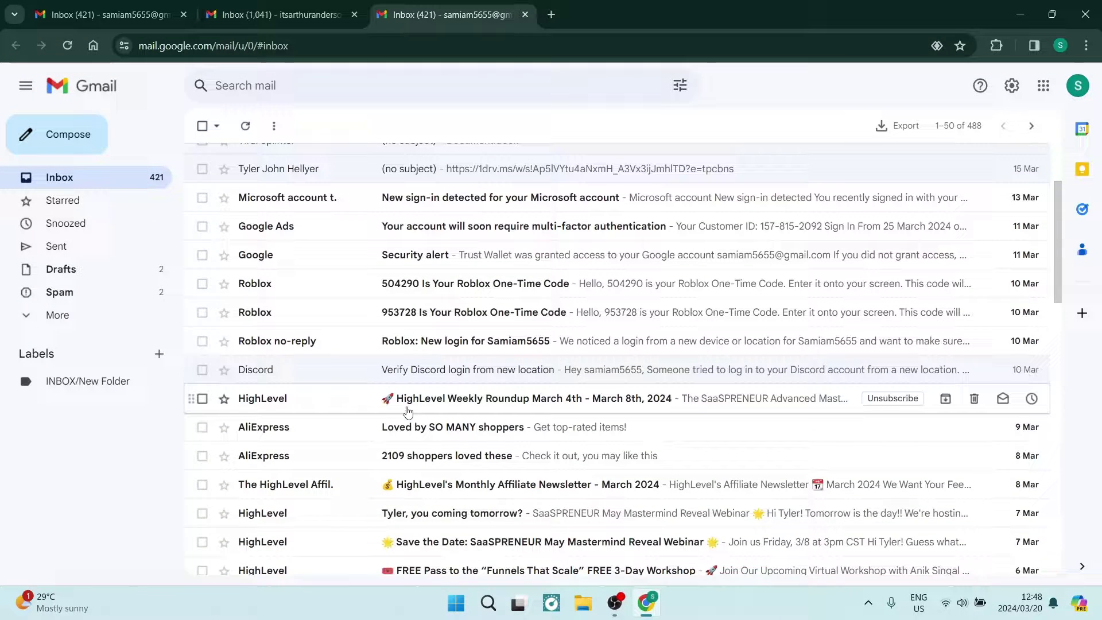
pyautogui.scroll(-1, 418, 392)
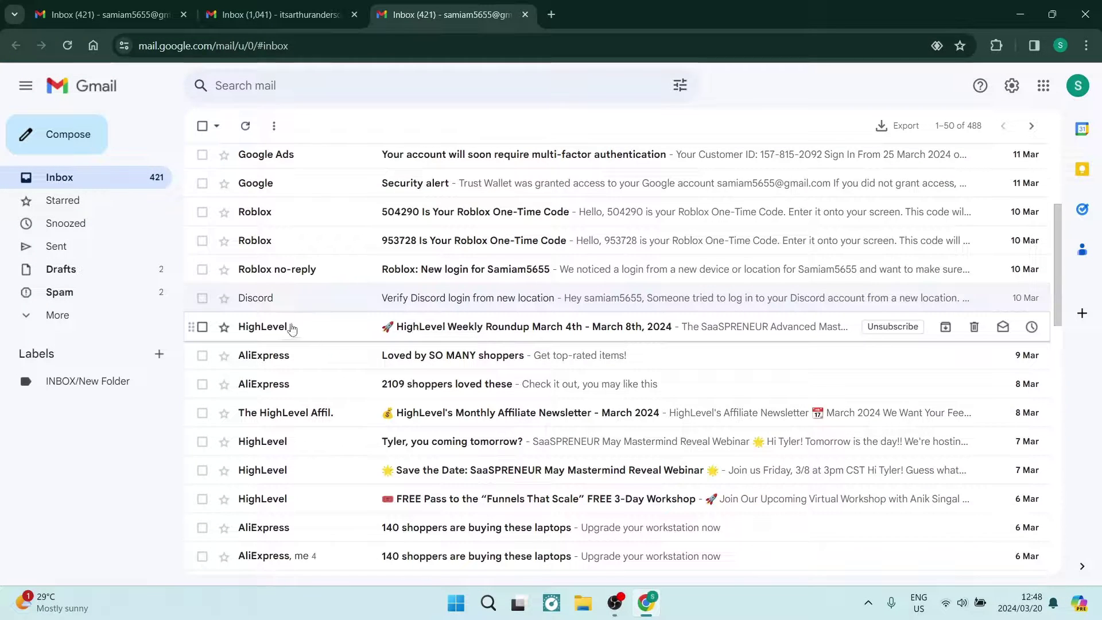
# Open the HighLevel Weekly Roundup email to reach its 'This special edition' paragraph.
pyautogui.click(466, 342)
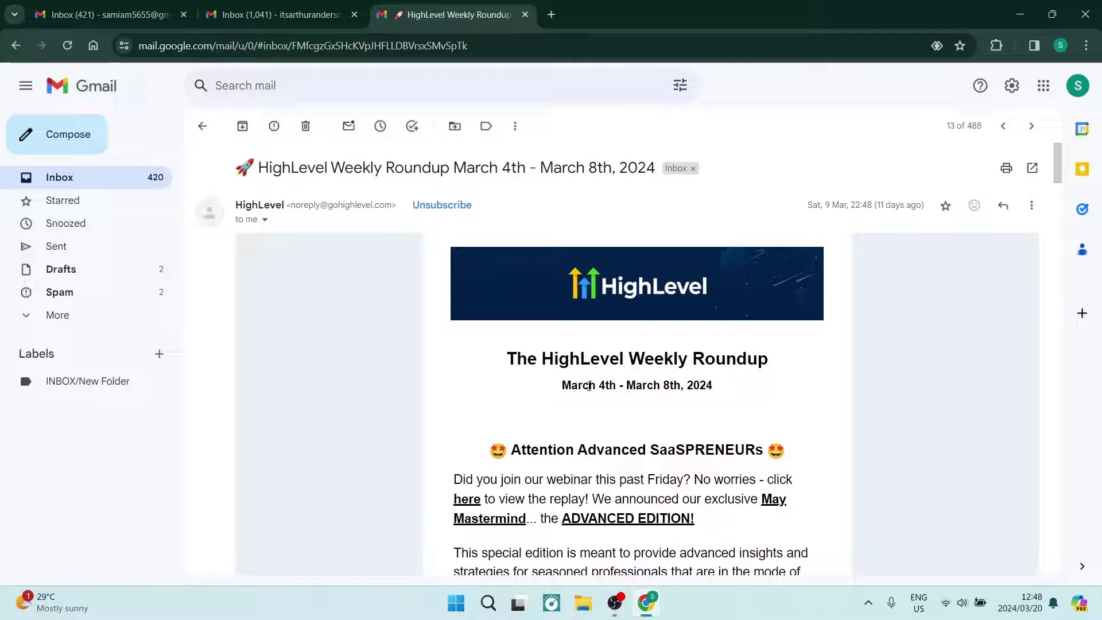
pyautogui.scroll(-1, 590, 391)
pyautogui.scroll(-2, 590, 391)
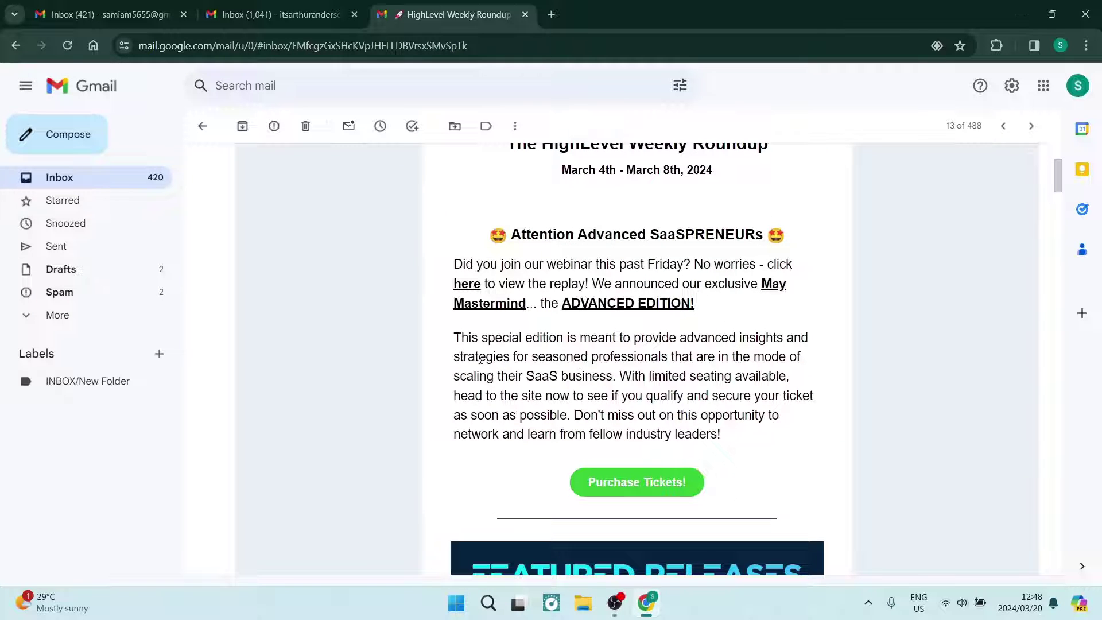
pyautogui.scroll(-3, 579, 363)
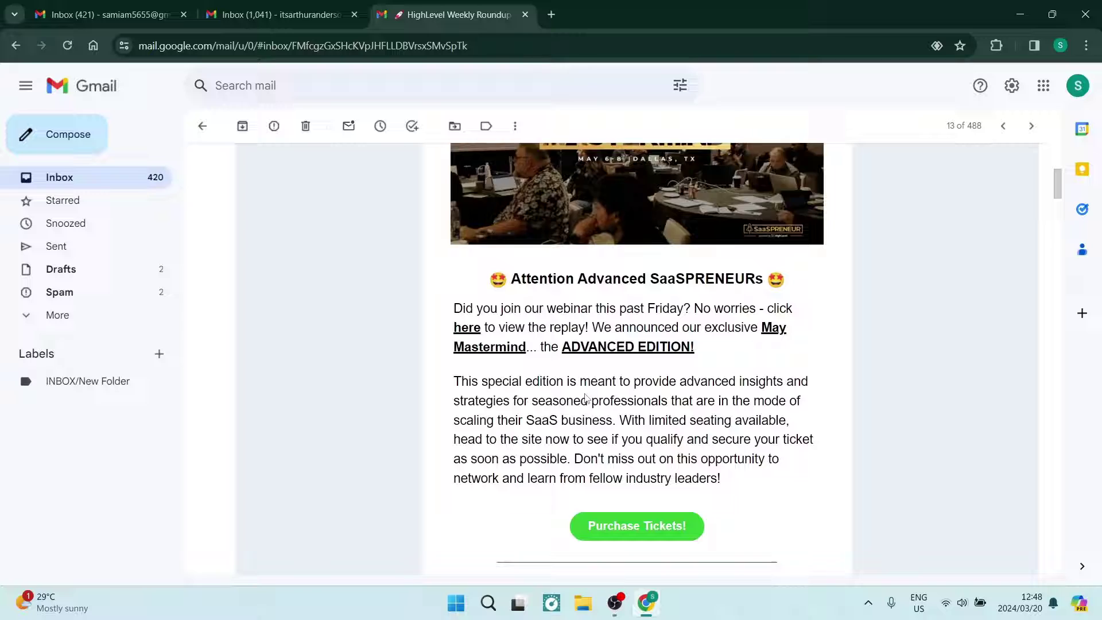
pyautogui.scroll(-1, 579, 363)
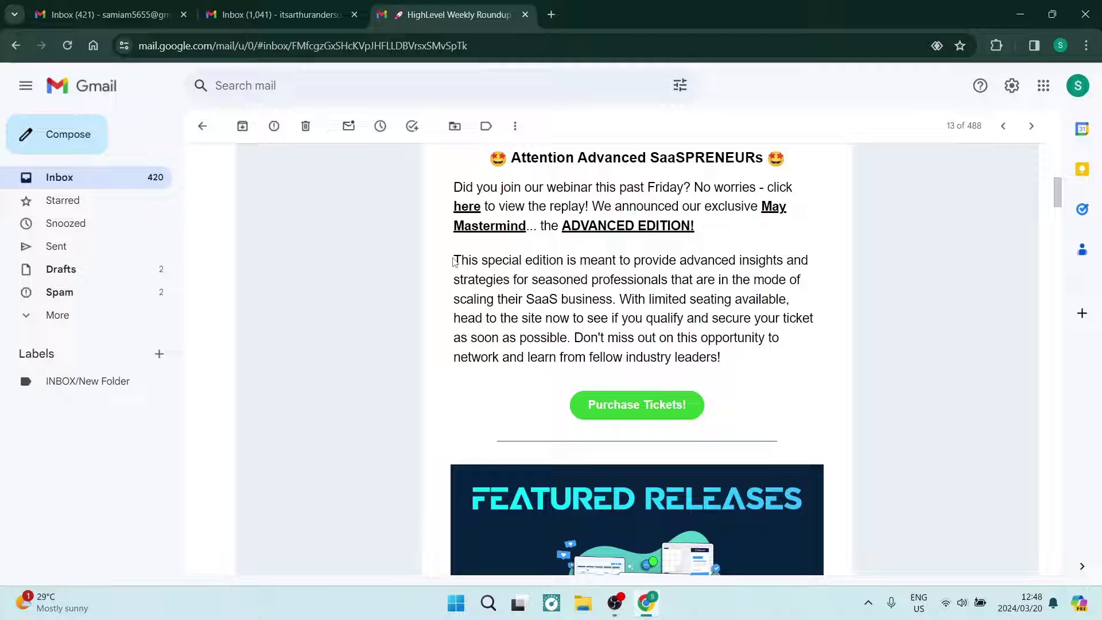
# Copy the 'This special edition is meant to provide advanced insights' paragraph, then deselect it.
pyautogui.moveTo(452, 261)
pyautogui.mouseDown()
pyautogui.moveTo(458, 278)
pyautogui.moveTo(514, 277)
pyautogui.moveTo(546, 307)
pyautogui.moveTo(658, 337)
pyautogui.moveTo(728, 338)
pyautogui.moveTo(738, 370)
pyautogui.mouseUp()
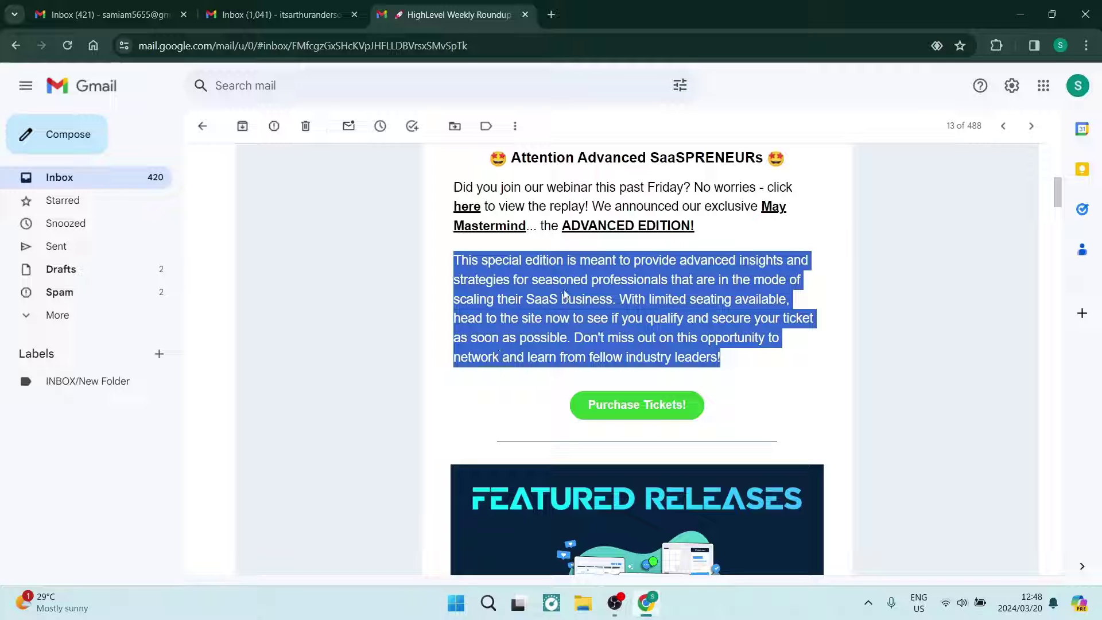
pyautogui.rightClick(602, 293)
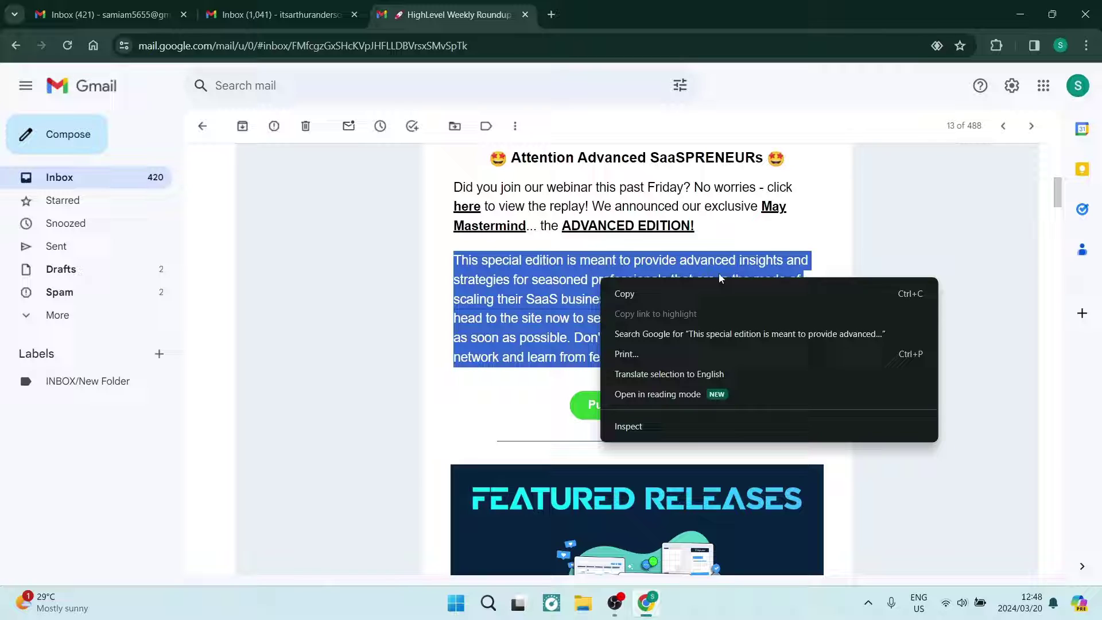
pyautogui.click(636, 294)
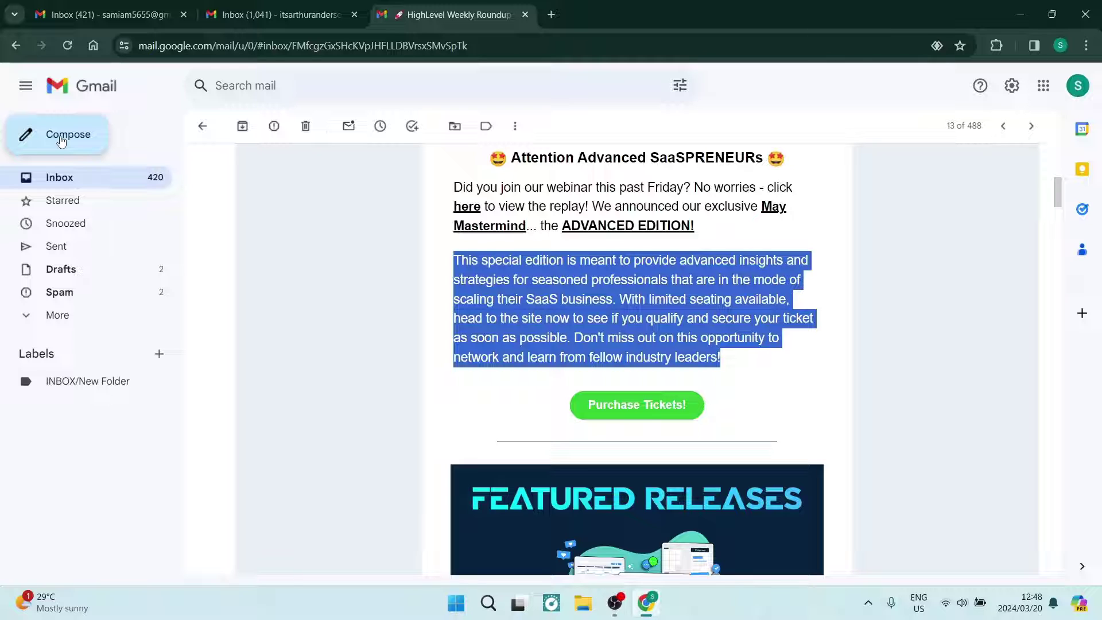
pyautogui.click(537, 296)
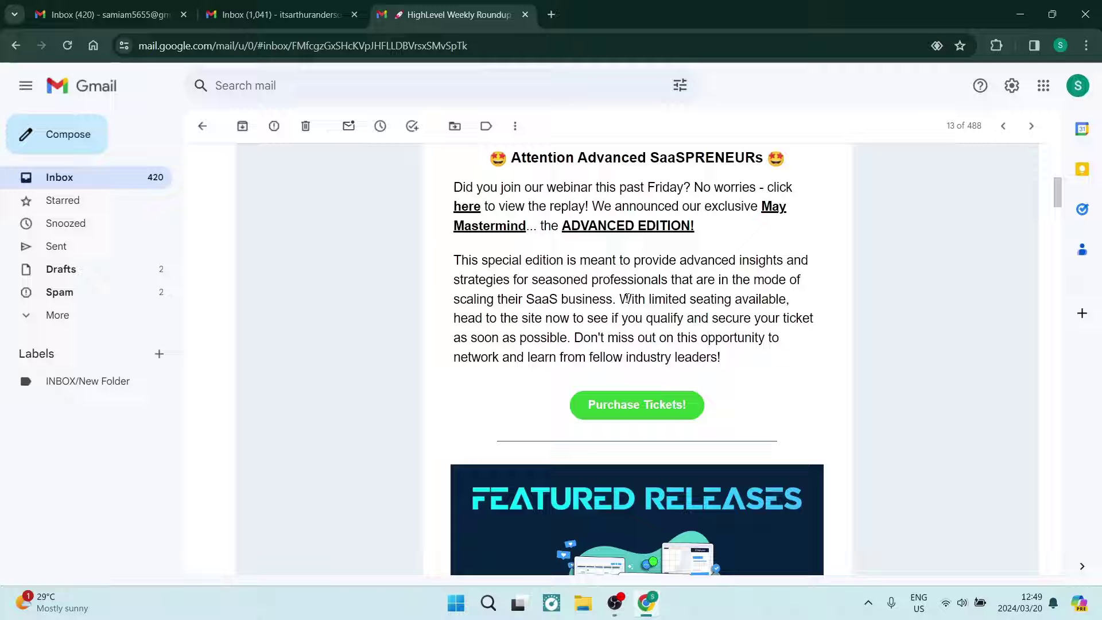
# Reselect the 'This special edition' paragraph and start a blank new message.
pyautogui.tripleClick(626, 298)
pyautogui.hotkey('ctrl', 'c')
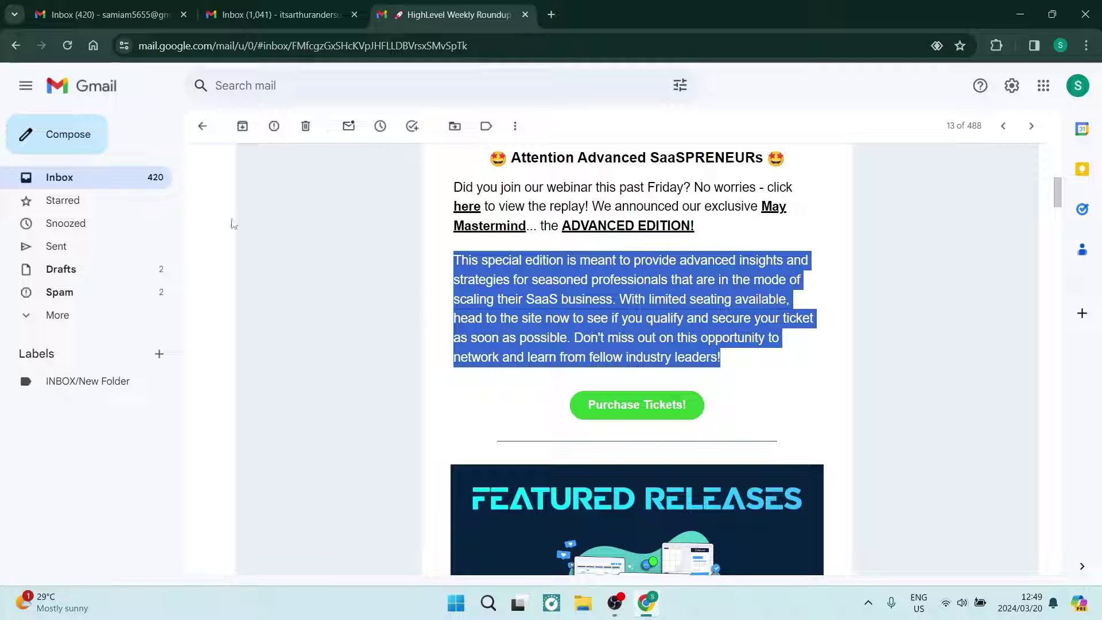
pyautogui.click(47, 135)
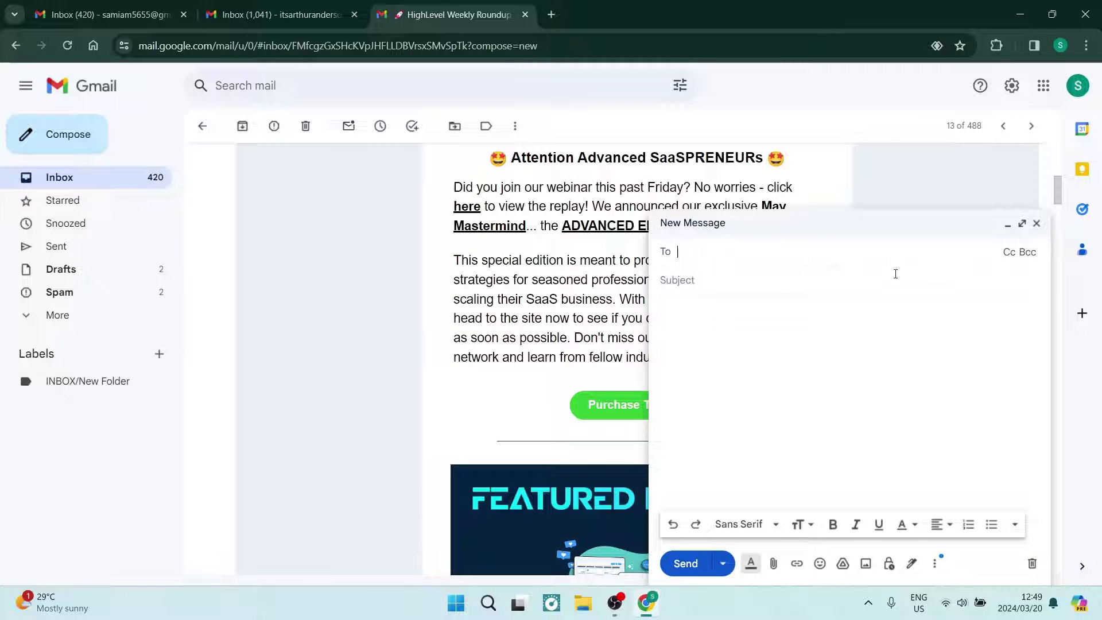
# Expand the new message to full-screen view and move into its subject line.
pyautogui.click(1021, 226)
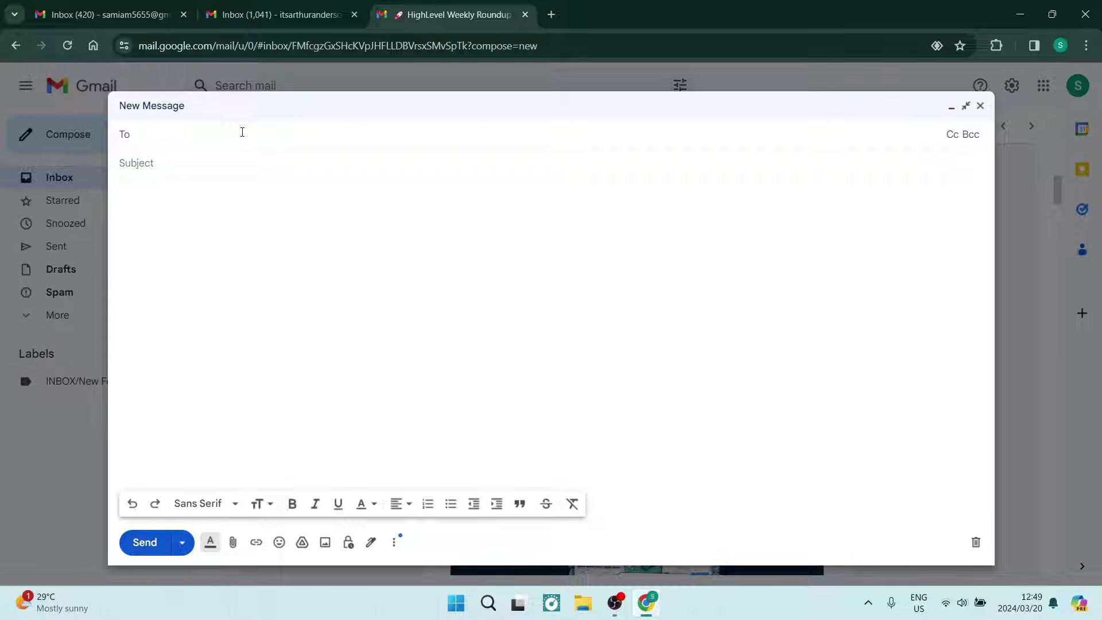
pyautogui.click(245, 163)
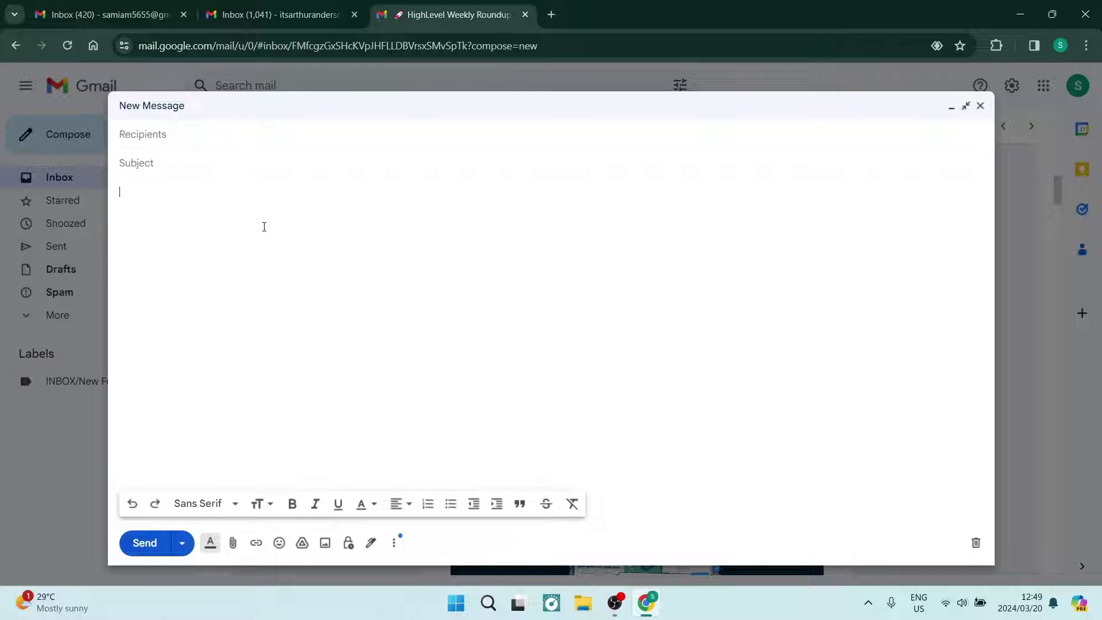
# Paste the copied 'This special edition' paragraph into the new message body.
pyautogui.rightClick(143, 191)
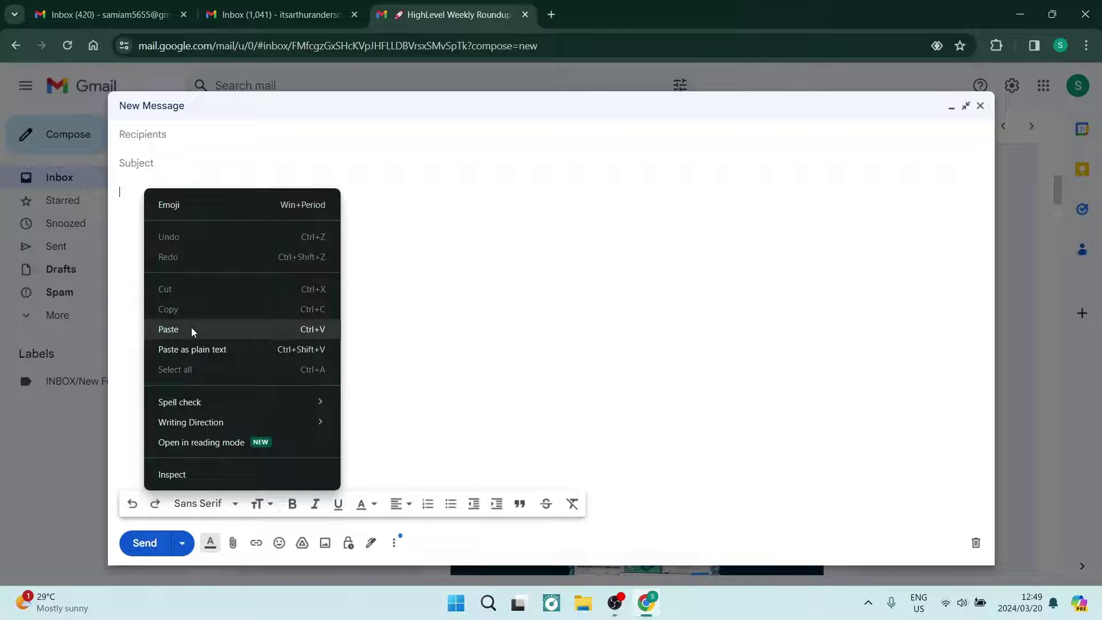
pyautogui.click(326, 329)
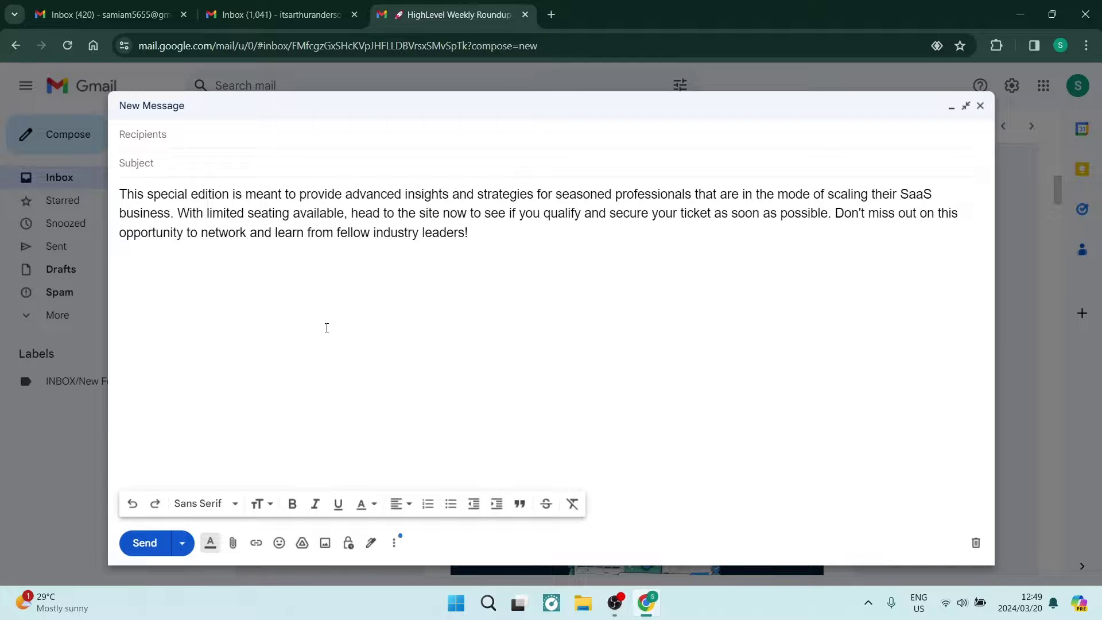